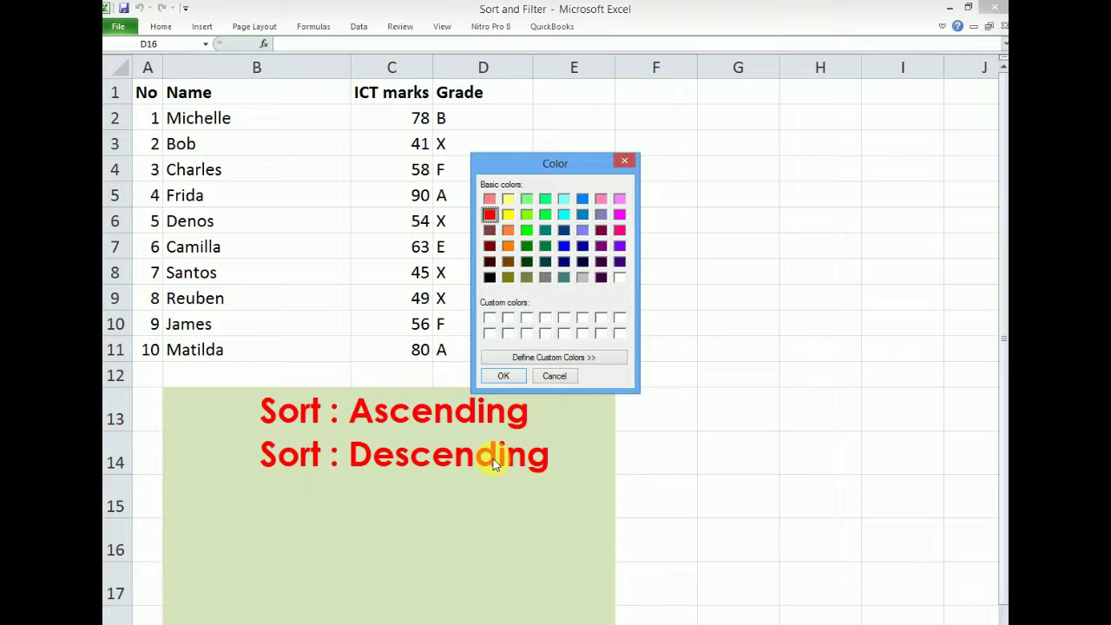
Step: Pick an annotation colour and outline the 'Sort : Ascending' label
{"action": "left_click", "coordinate": [488, 201]}
{"action": "left_click", "coordinate": [508, 378]}
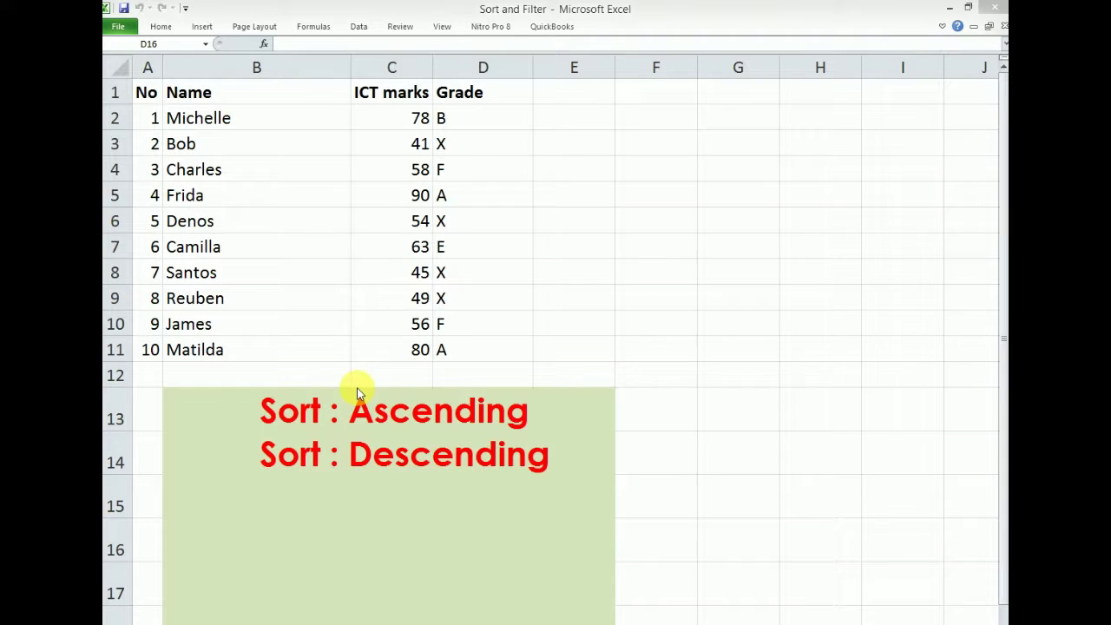
{"action": "left_click_drag", "start_coordinate": [252, 397], "coordinate": [540, 441]}
Step: Sort the names, ICT marks and grades in B1:D11 by name, A to Z
{"action": "left_click_drag", "start_coordinate": [184, 96], "coordinate": [476, 353]}
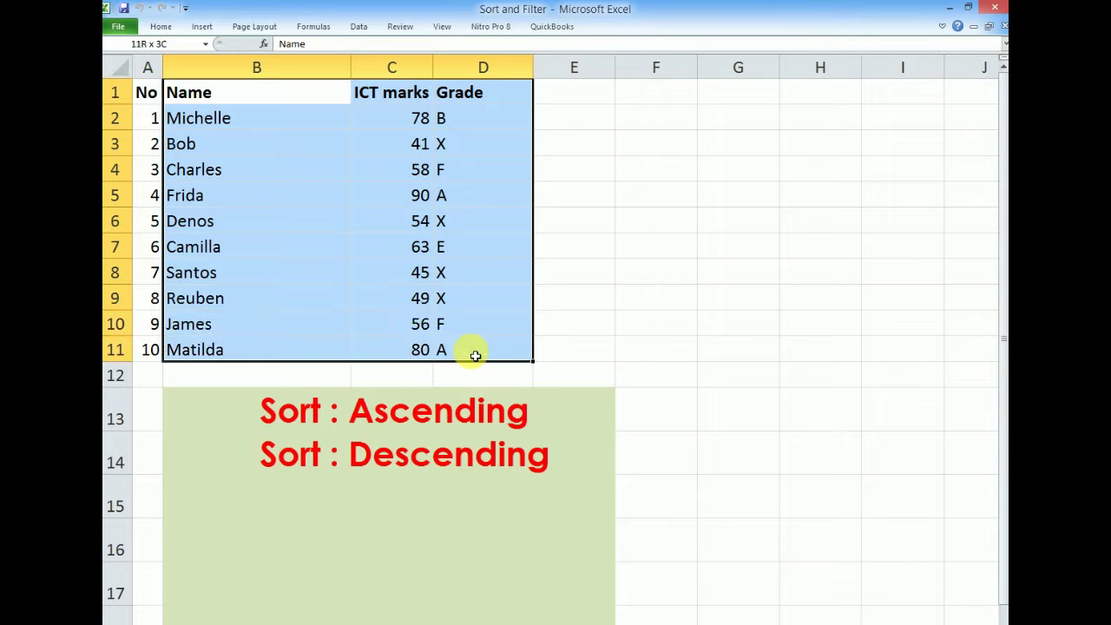
{"action": "left_click", "coordinate": [158, 27]}
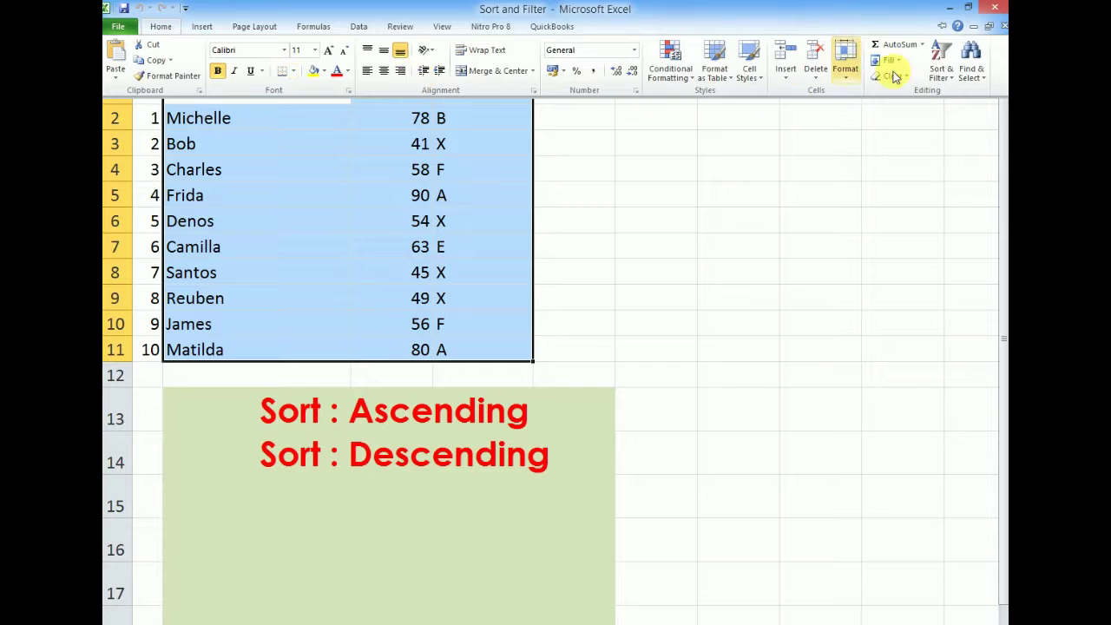
{"action": "left_click", "coordinate": [946, 81]}
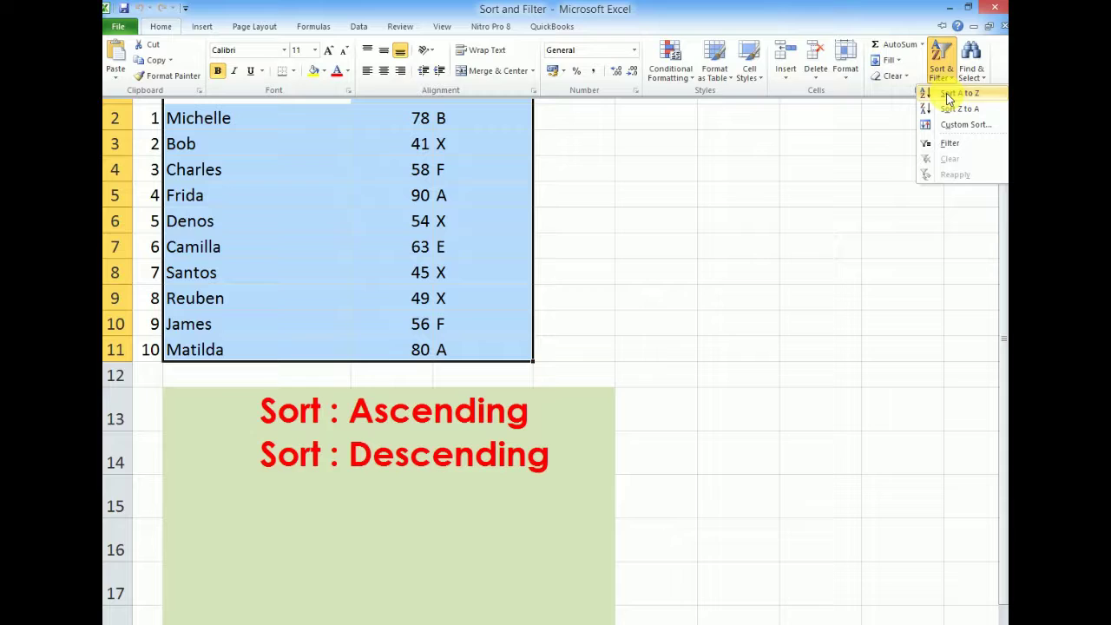
{"action": "left_click", "coordinate": [955, 94]}
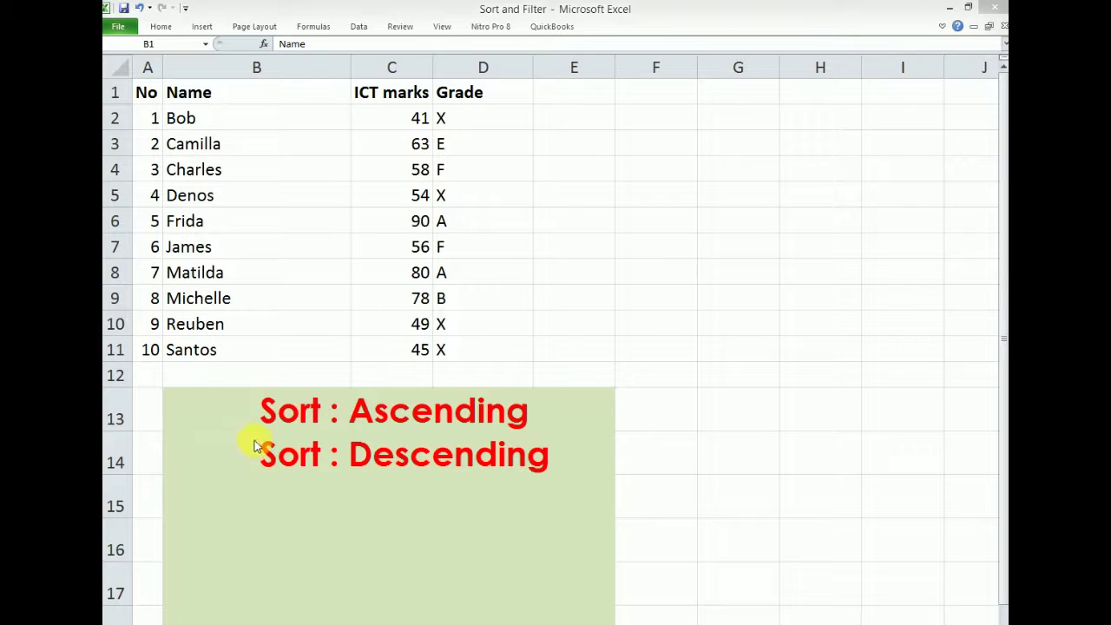
Step: Outline the 'Sort : Descending' label, then sort the whole table by name Z to A
{"action": "mouse_move", "coordinate": [255, 440]}
{"action": "left_mouse_down"}
{"action": "mouse_move", "coordinate": [397, 502]}
{"action": "mouse_move", "coordinate": [569, 490]}
{"action": "left_mouse_up"}
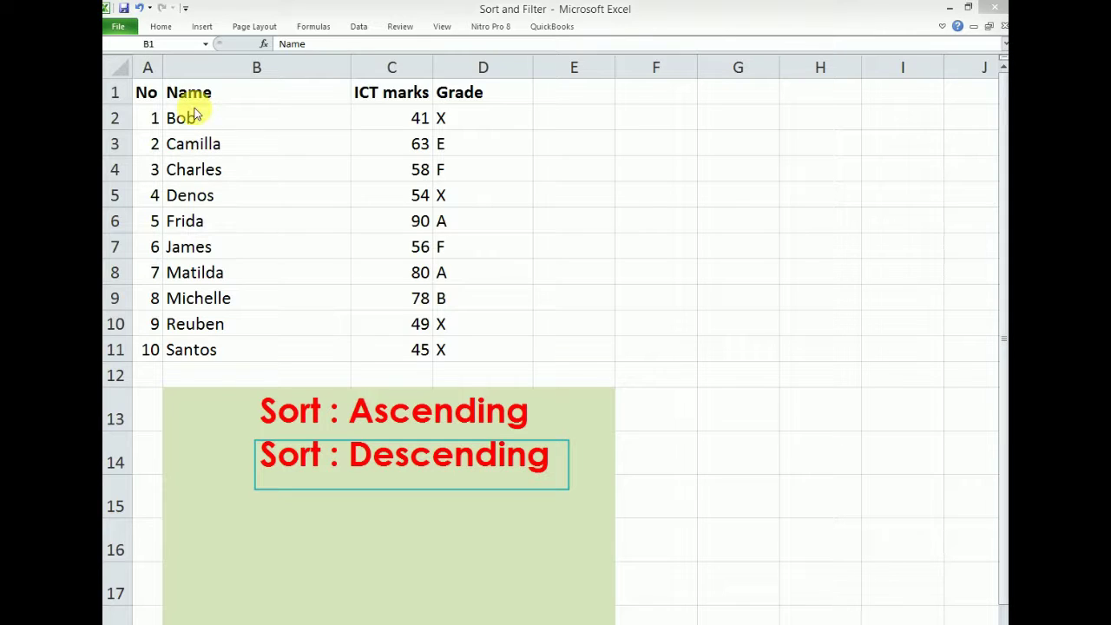
{"action": "key", "text": "ctrl+shift+End"}
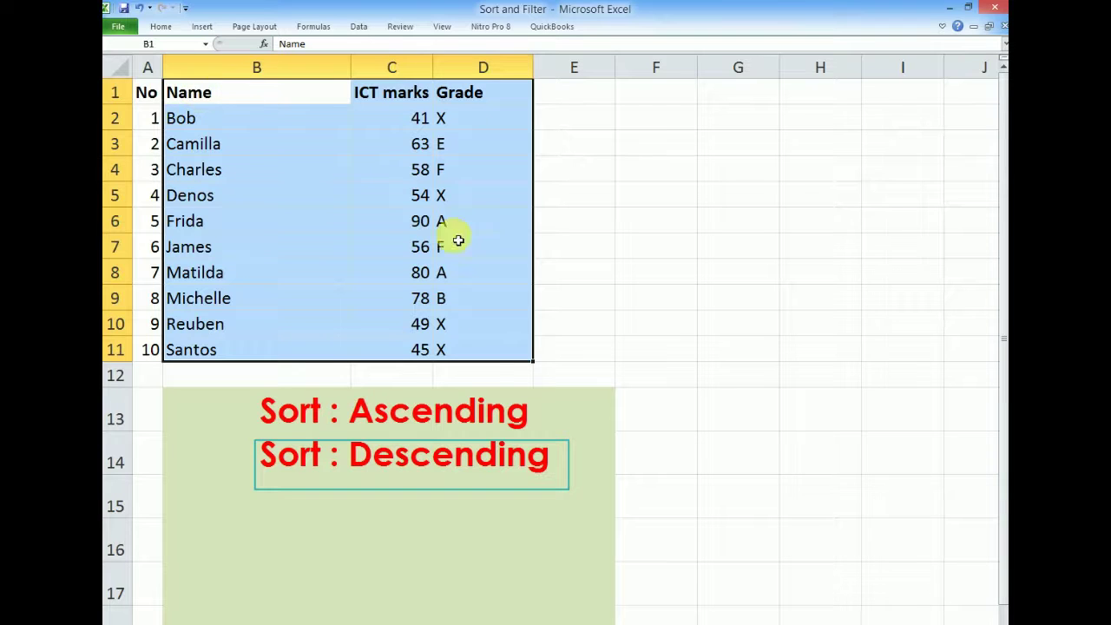
{"action": "left_click", "coordinate": [167, 26]}
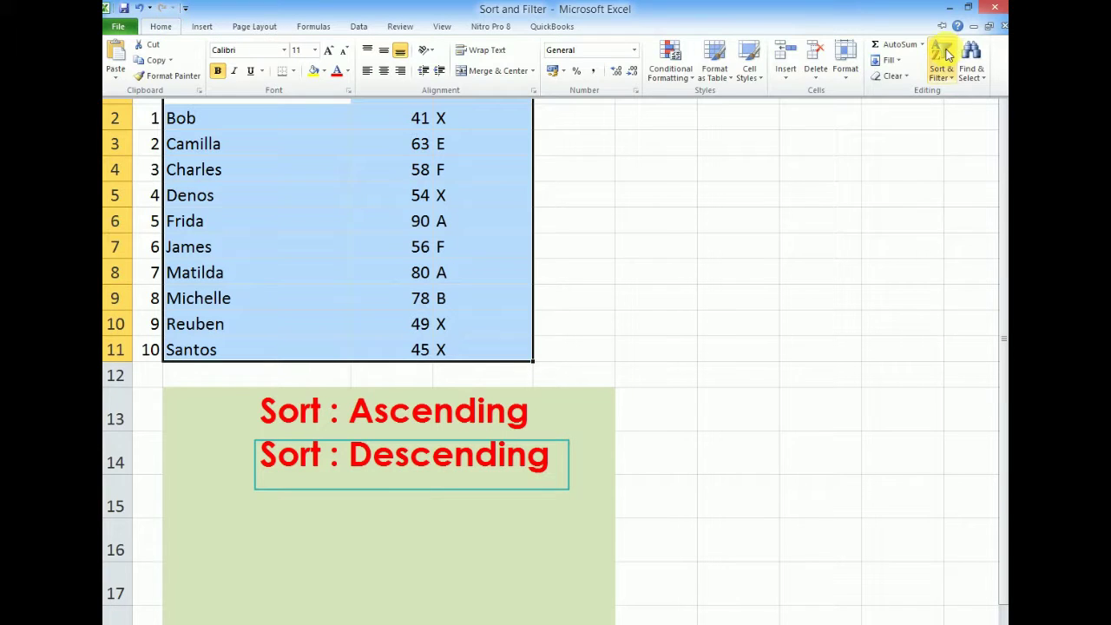
{"action": "left_click", "coordinate": [944, 71]}
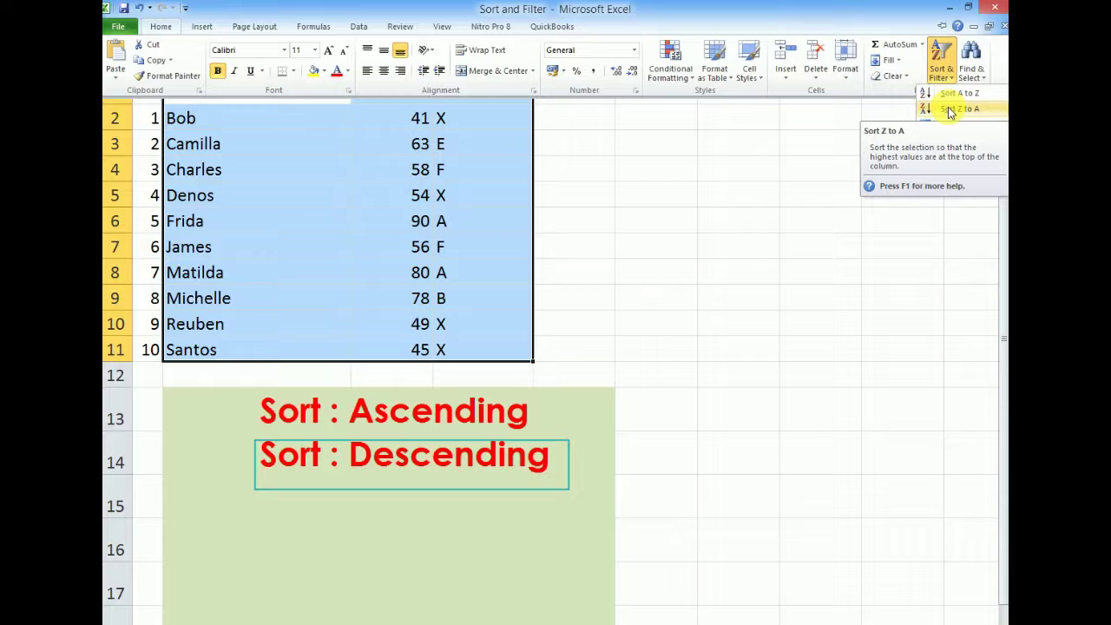
{"action": "left_click", "coordinate": [951, 110]}
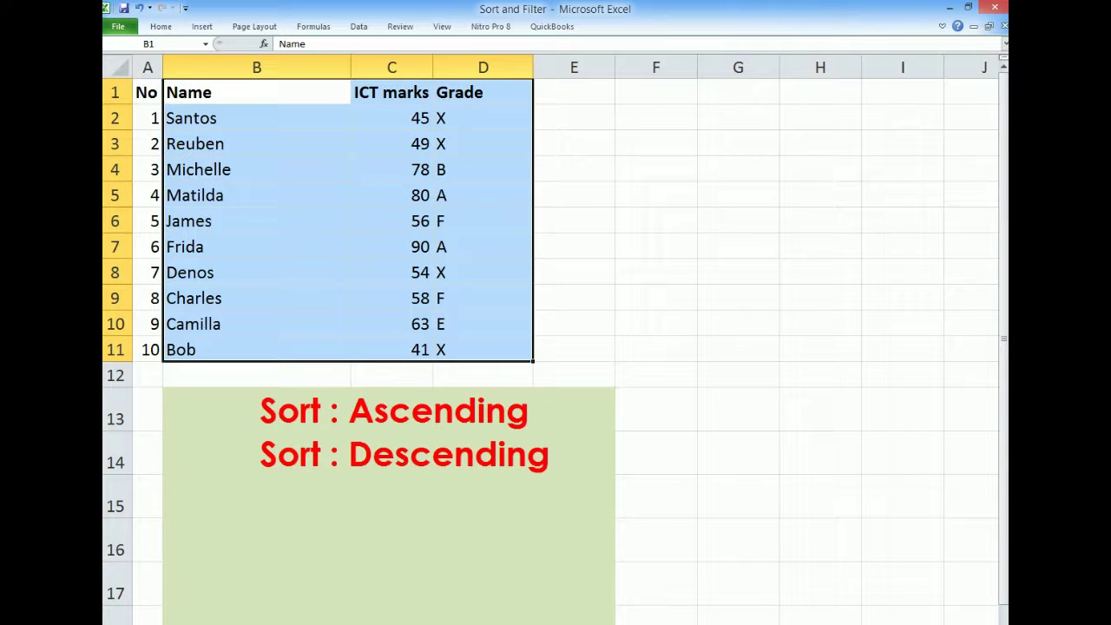
Step: Custom-sort B1:D11 by the ICT marks column, Smallest to Largest
{"action": "left_click", "coordinate": [212, 97]}
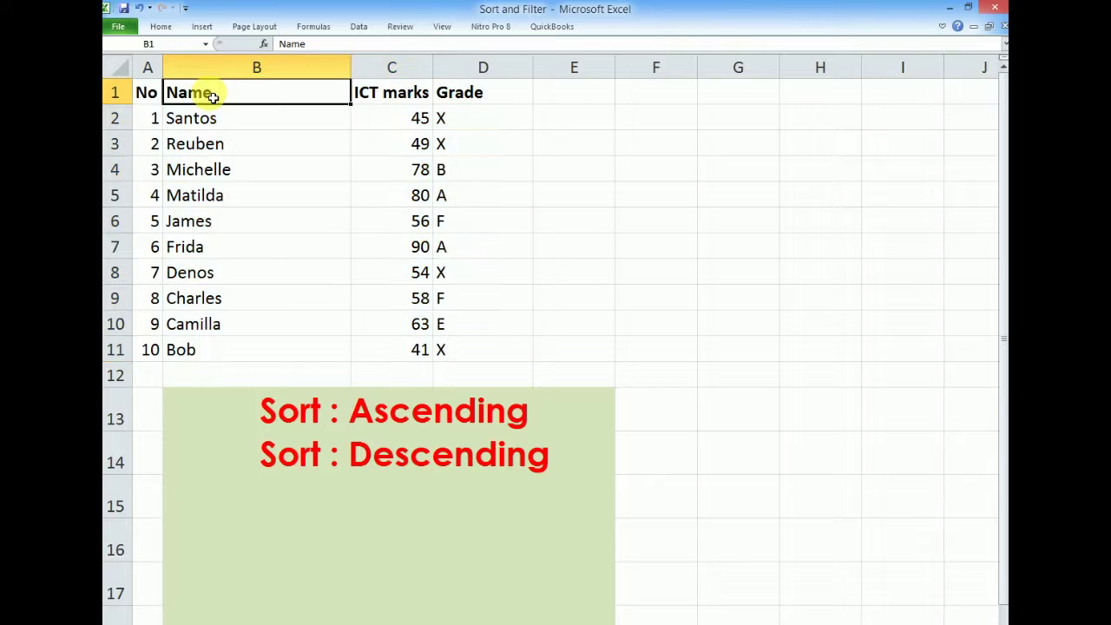
{"action": "left_click_drag", "start_coordinate": [213, 97], "coordinate": [503, 360]}
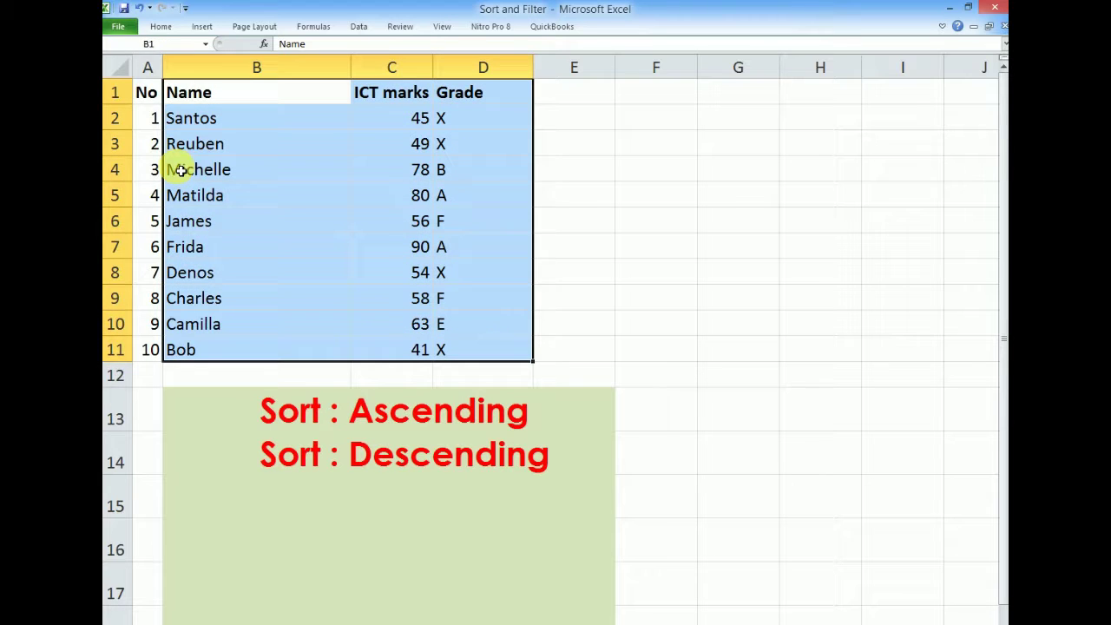
{"action": "left_click", "coordinate": [161, 26]}
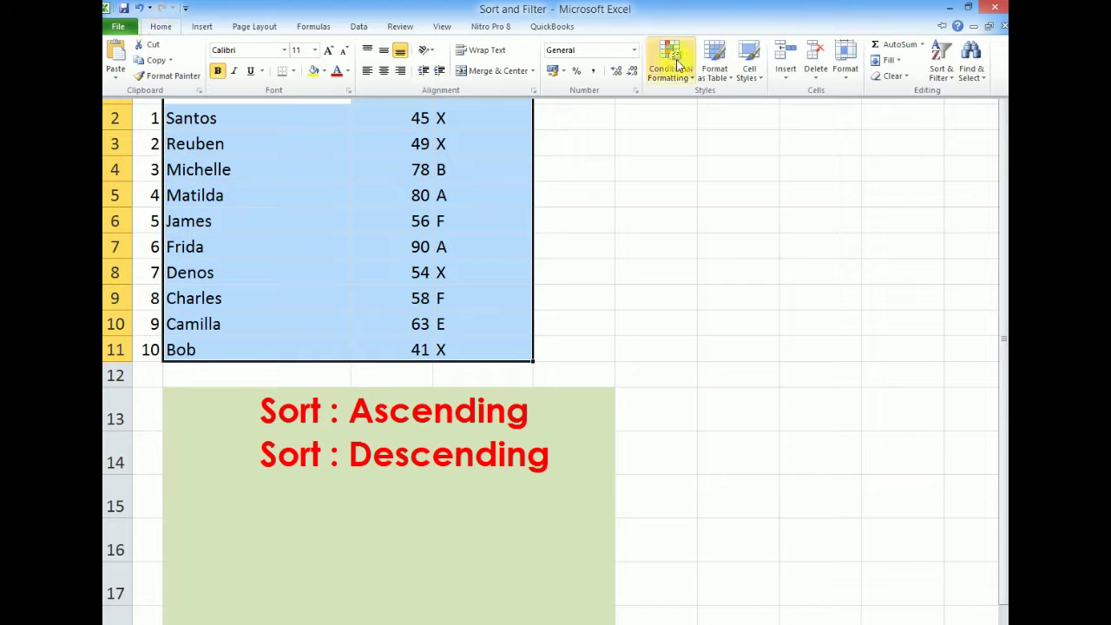
{"action": "left_click", "coordinate": [937, 79]}
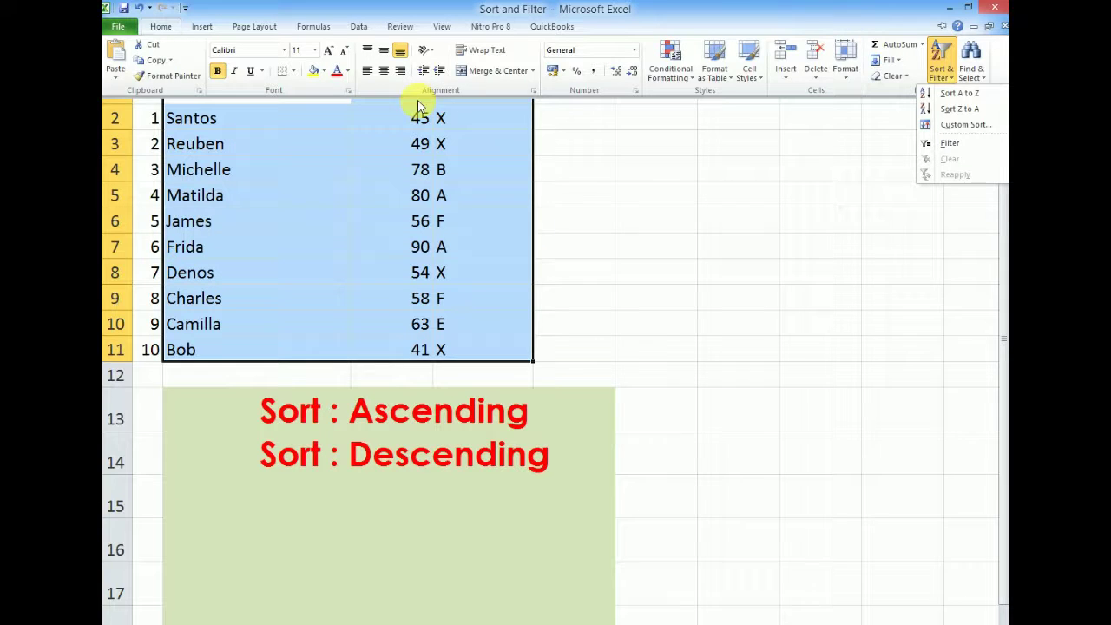
{"action": "left_click", "coordinate": [964, 126]}
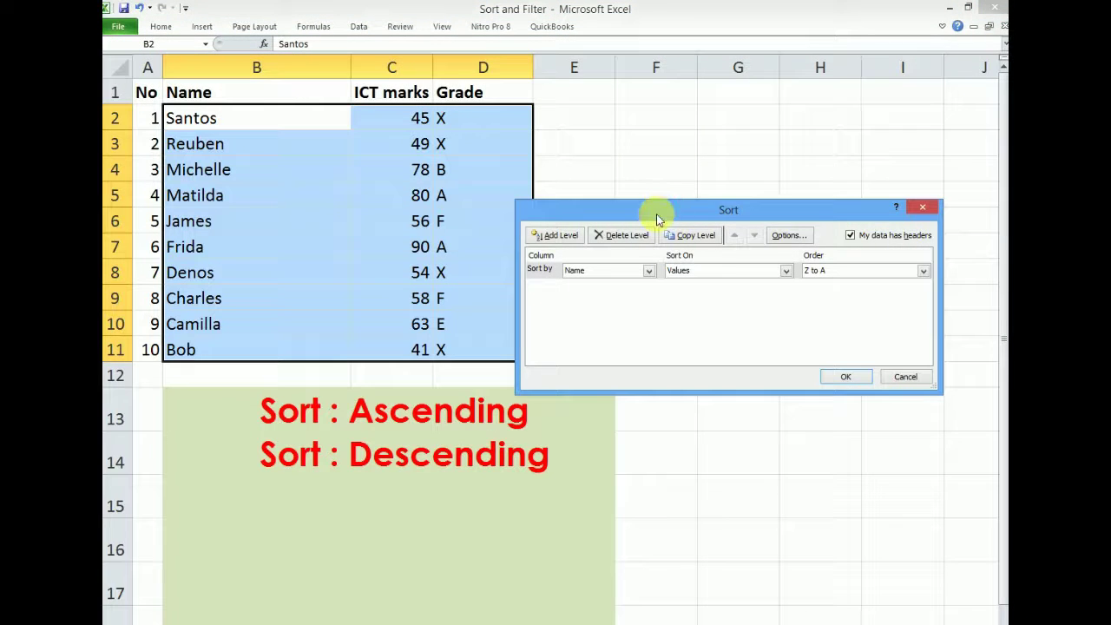
{"action": "left_click_drag", "start_coordinate": [658, 213], "coordinate": [693, 134]}
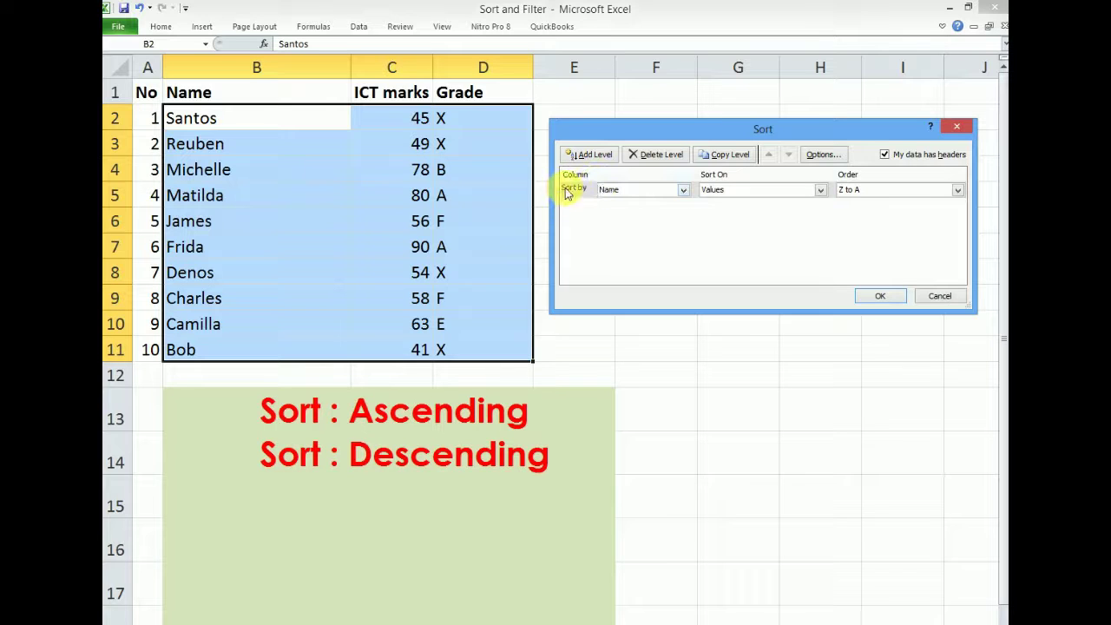
{"action": "left_click", "coordinate": [683, 190]}
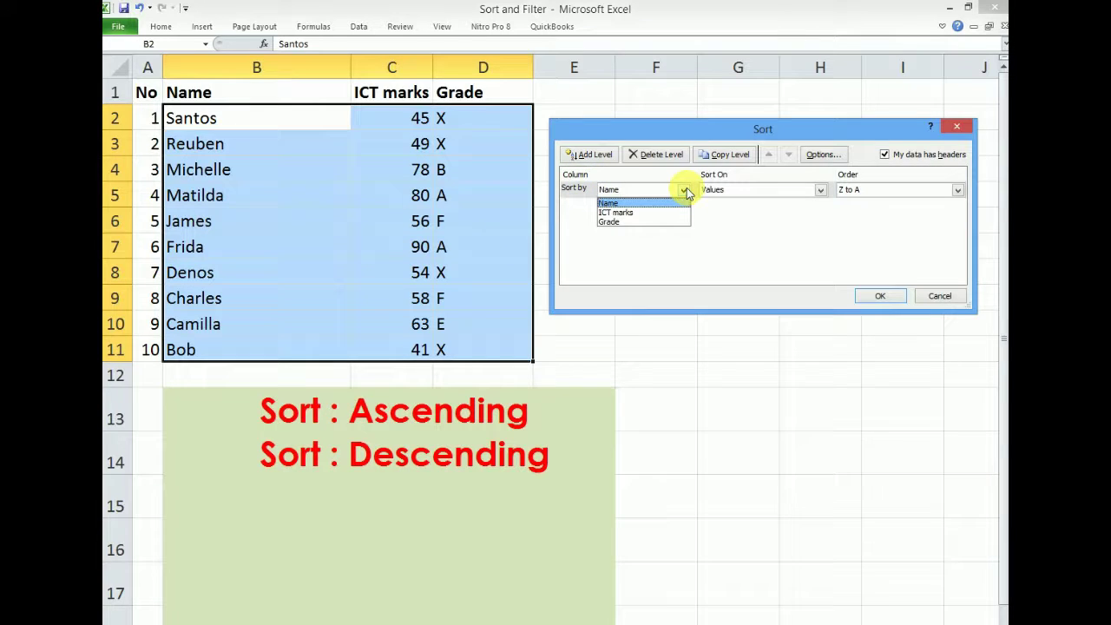
{"action": "left_click", "coordinate": [648, 213]}
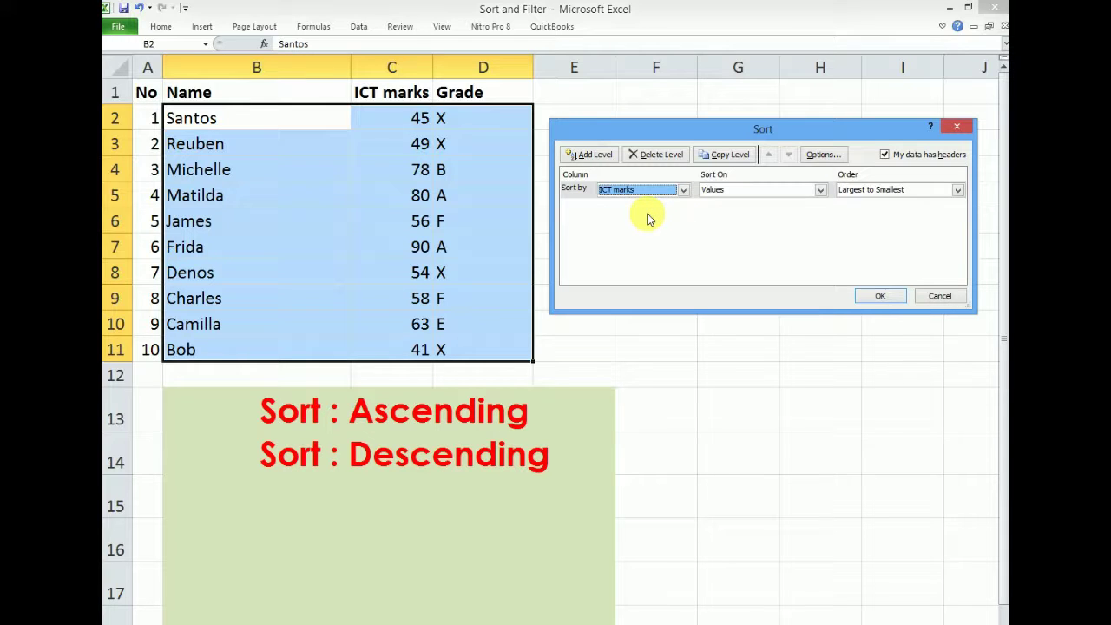
{"action": "left_click", "coordinate": [957, 189]}
{"action": "left_click", "coordinate": [903, 203]}
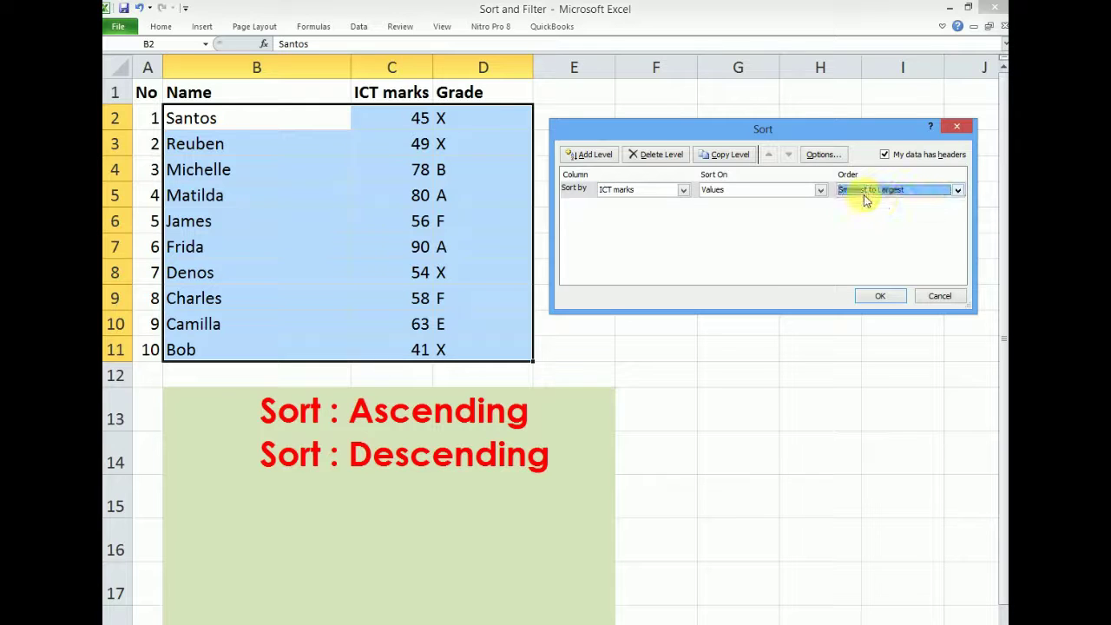
{"action": "left_click", "coordinate": [881, 296]}
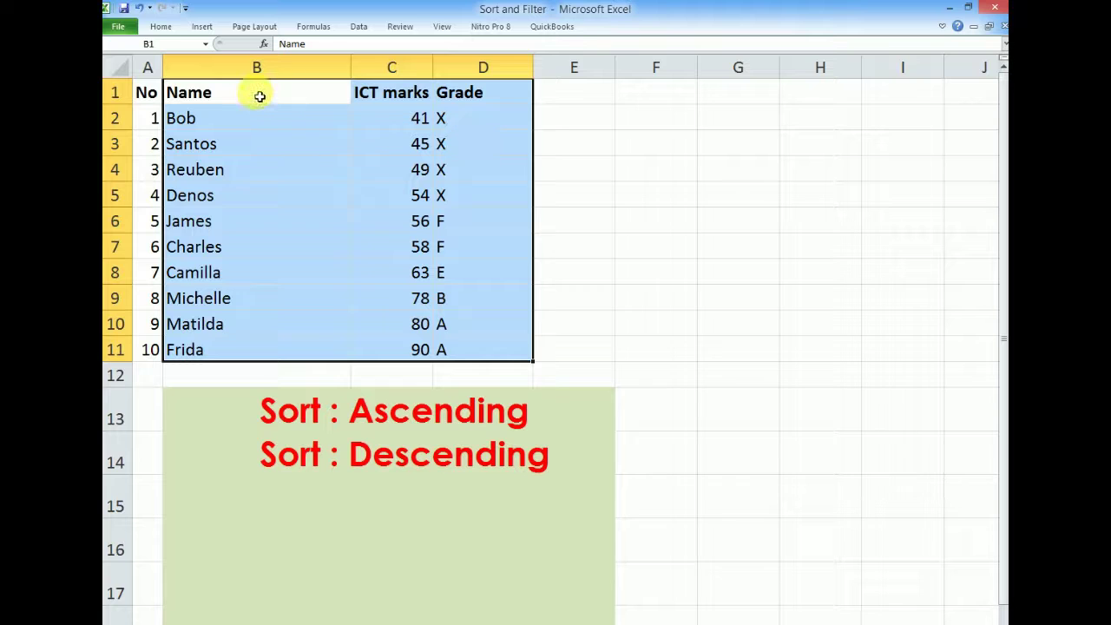
Step: Re-run Custom Sort on ICT marks with order Largest to Smallest
{"action": "left_click", "coordinate": [163, 27]}
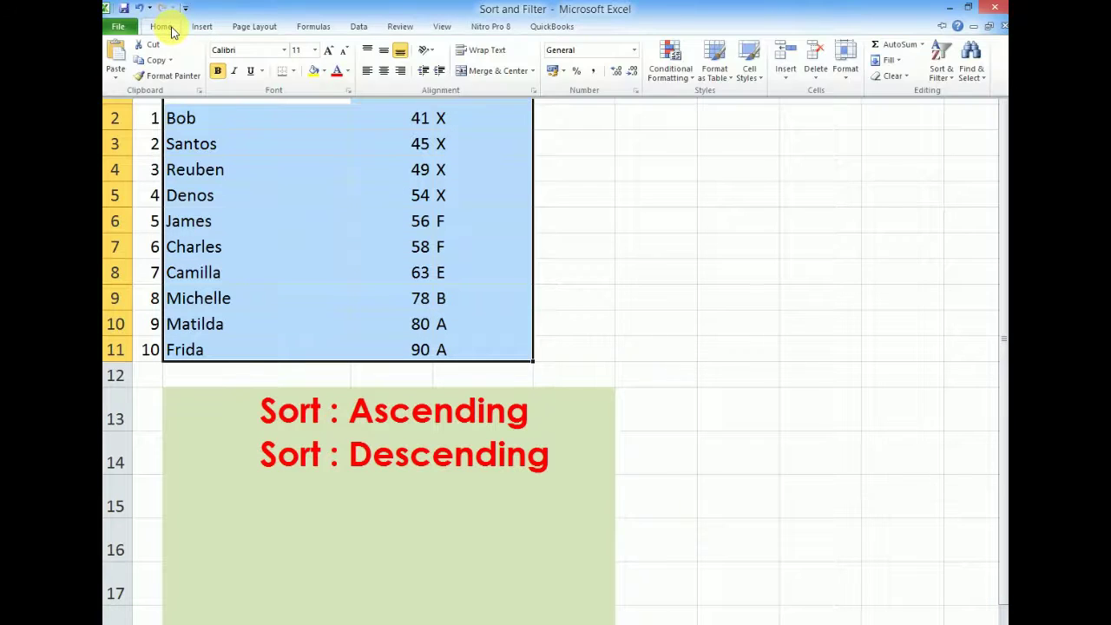
{"action": "left_click", "coordinate": [942, 76]}
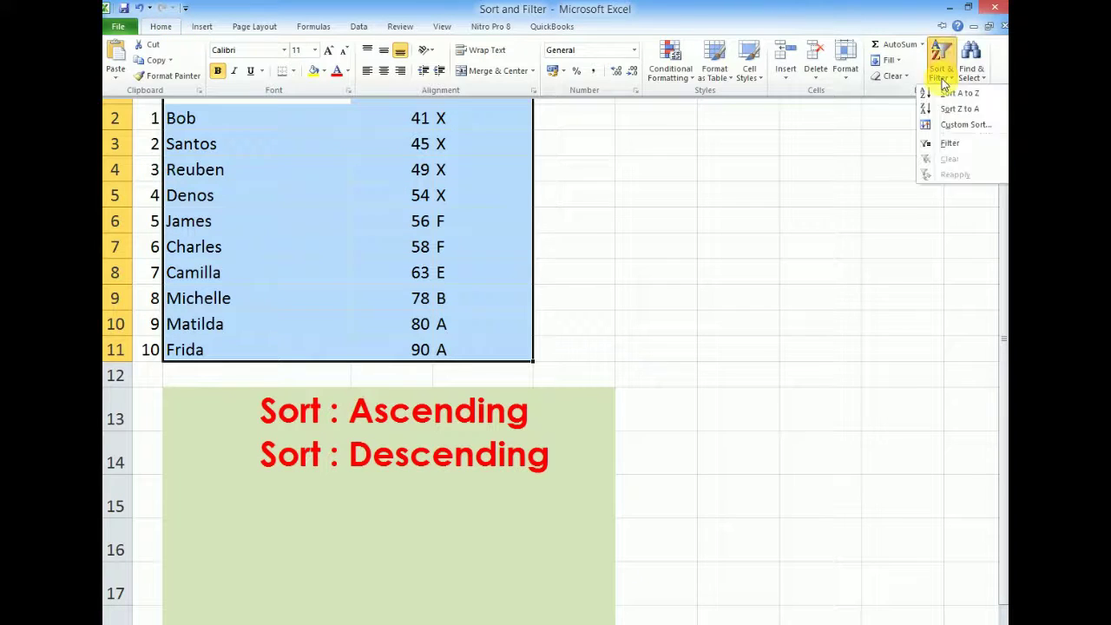
{"action": "left_click", "coordinate": [960, 124]}
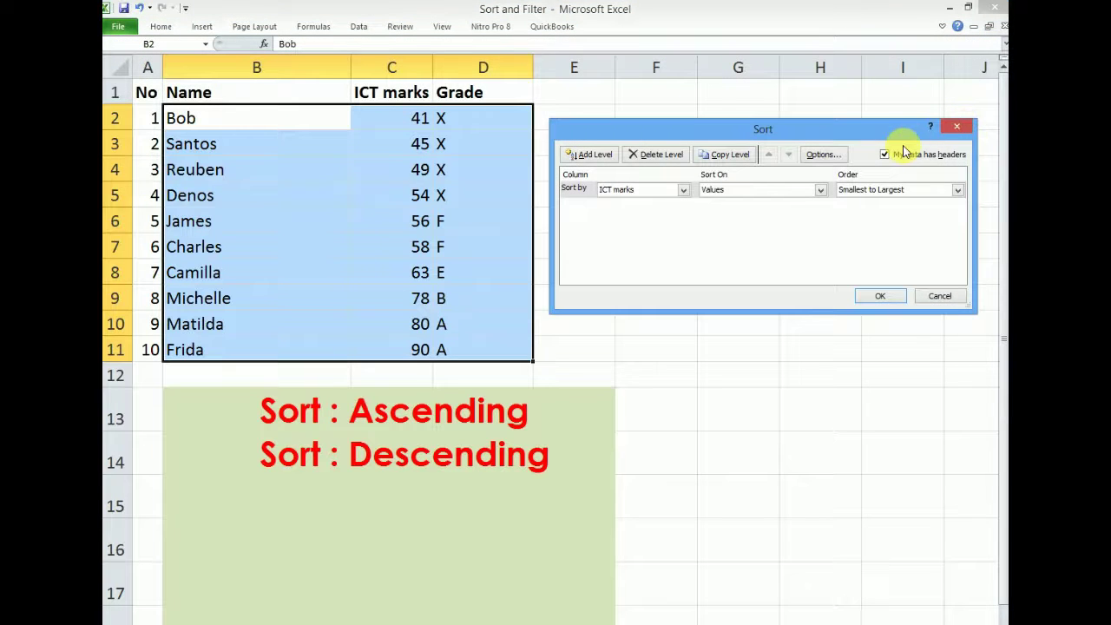
{"action": "left_click", "coordinate": [682, 190]}
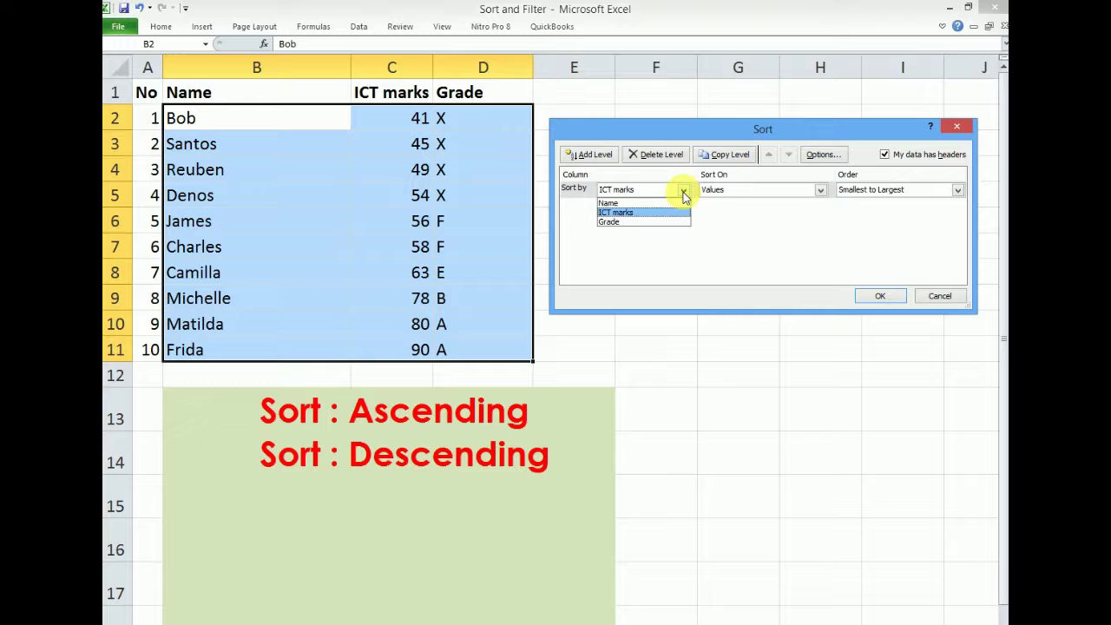
{"action": "left_click", "coordinate": [622, 214]}
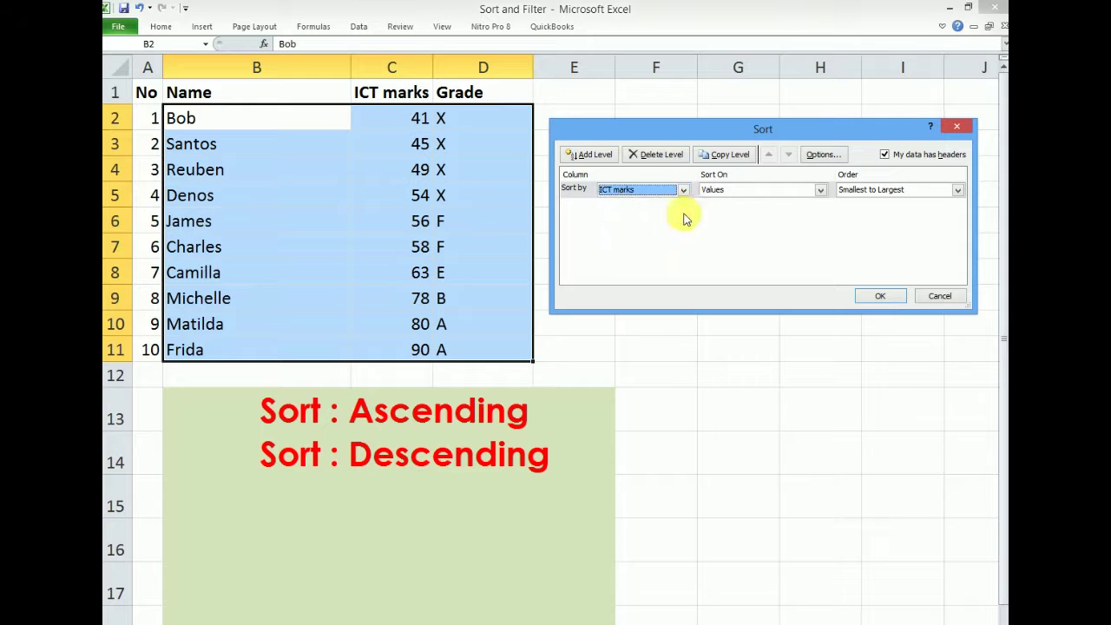
{"action": "left_click", "coordinate": [957, 191]}
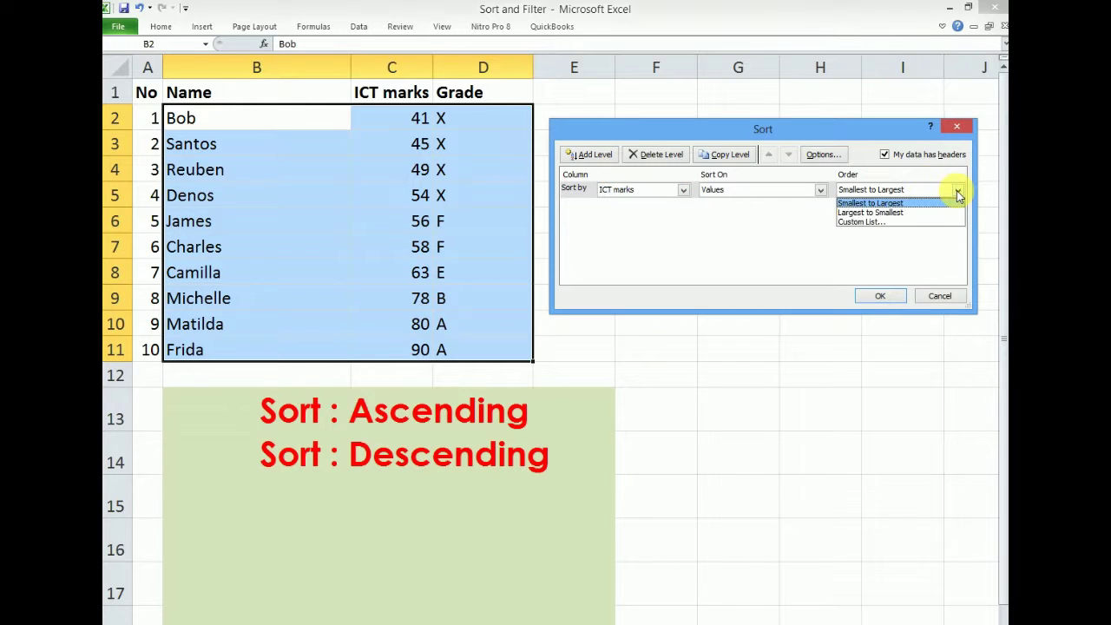
{"action": "left_click", "coordinate": [909, 213]}
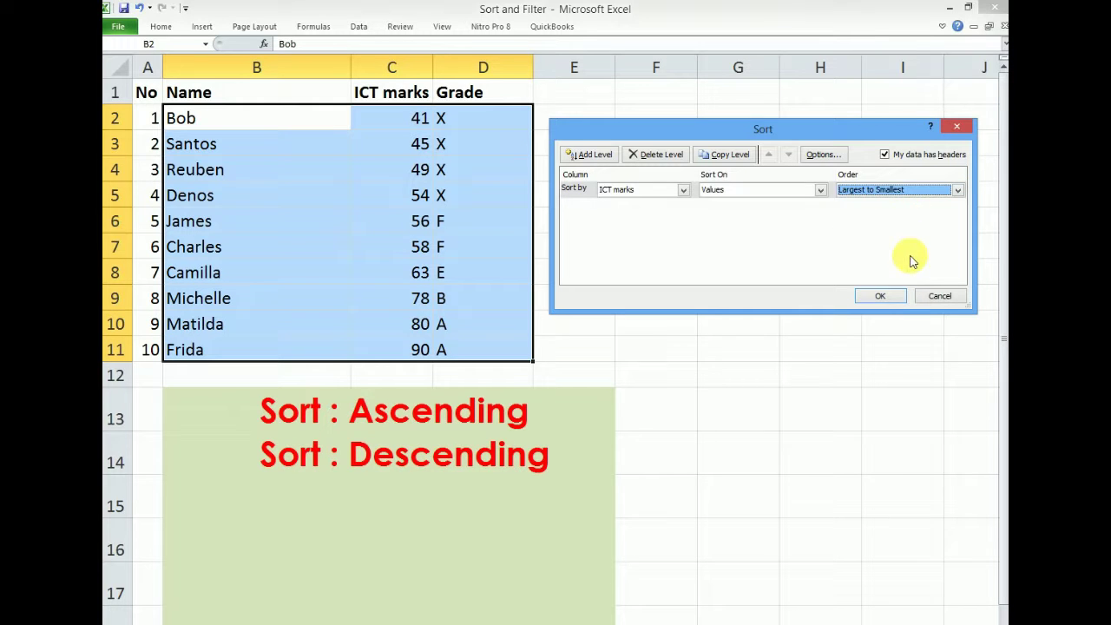
{"action": "left_click", "coordinate": [880, 296]}
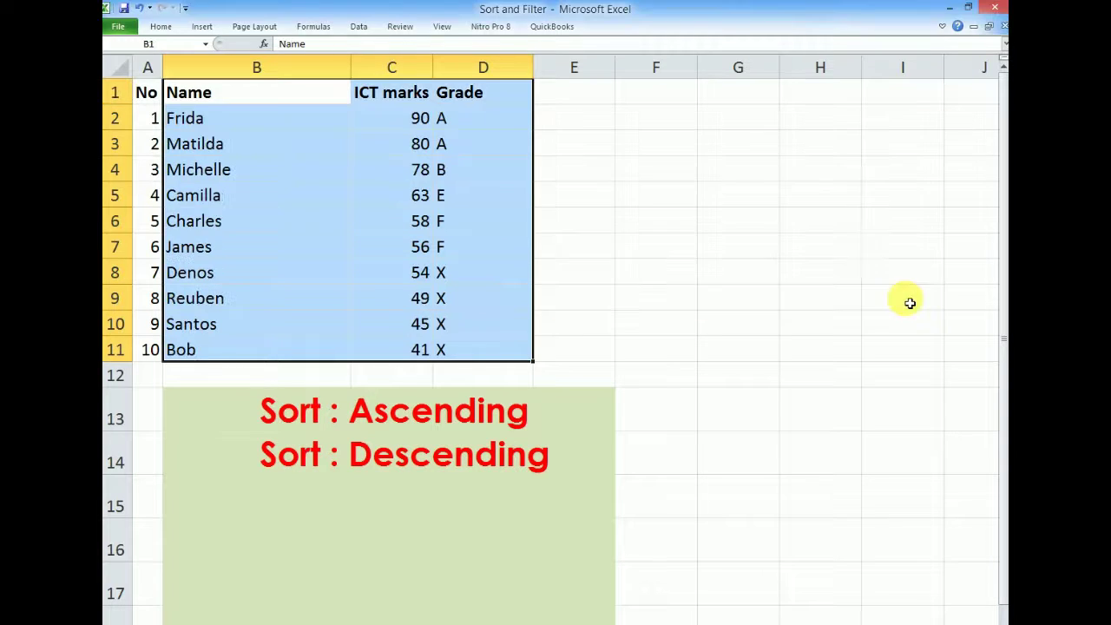